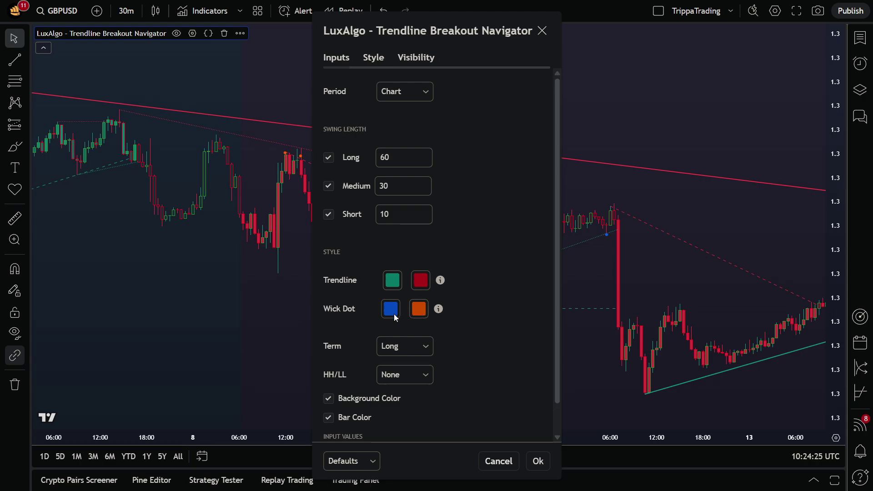
Keep Term at Long and Period at Chart, set HH/LL to Only HH/LL, and apply
left_click(424, 349)
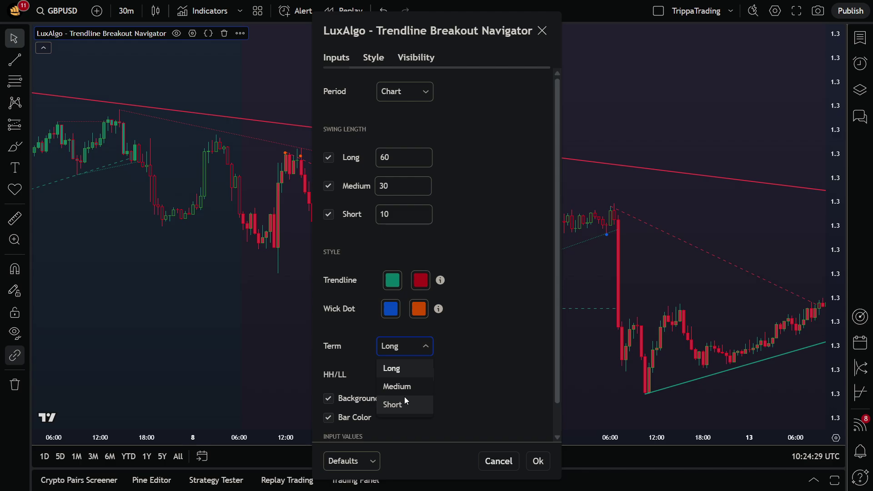
left_click(476, 344)
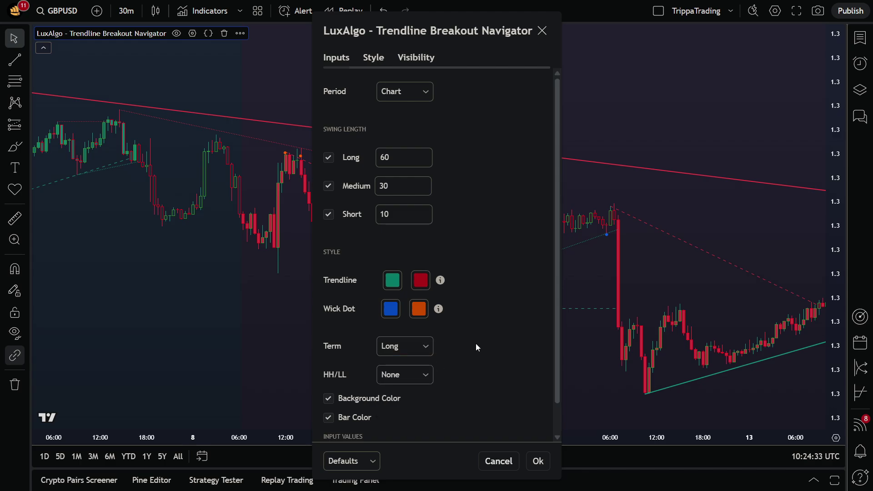
left_click(426, 376)
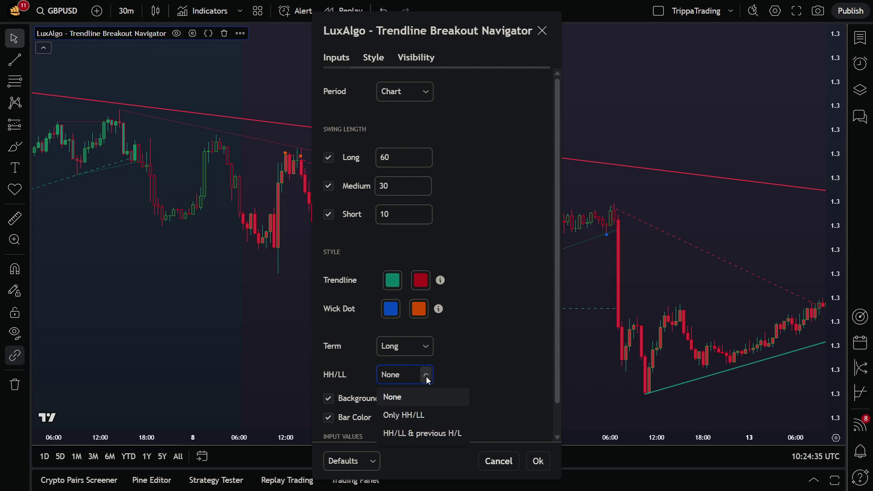
left_click(422, 415)
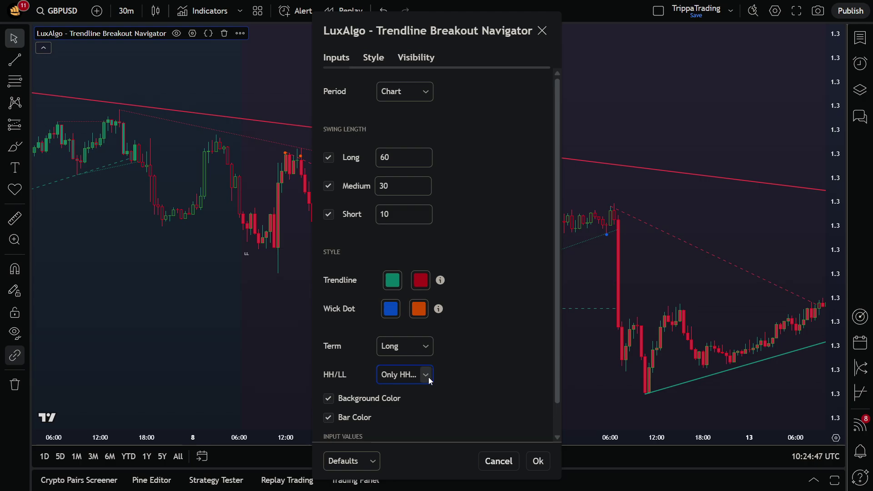
scroll(420, 386, "down", 1)
scroll(427, 369, "up", 1)
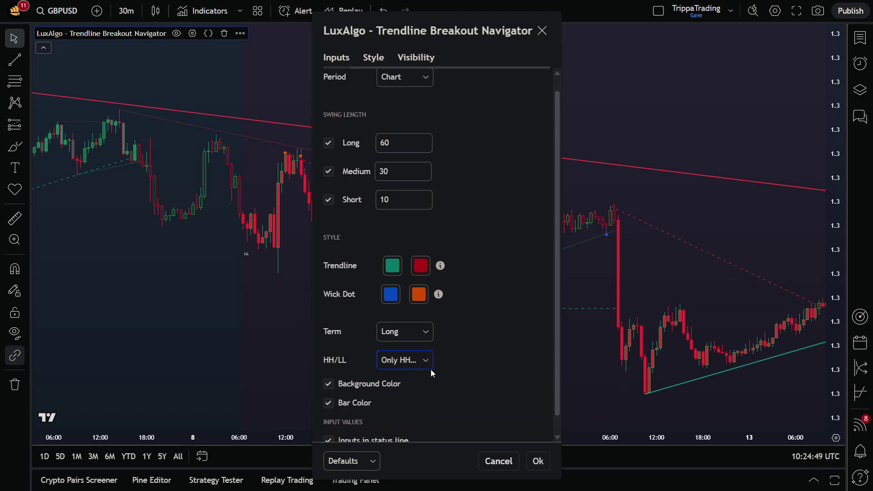
left_click(422, 91)
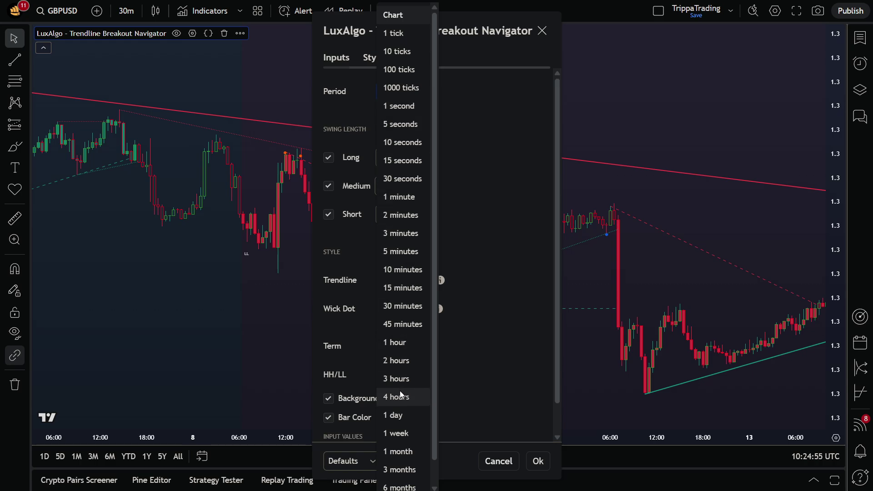
left_click(468, 369)
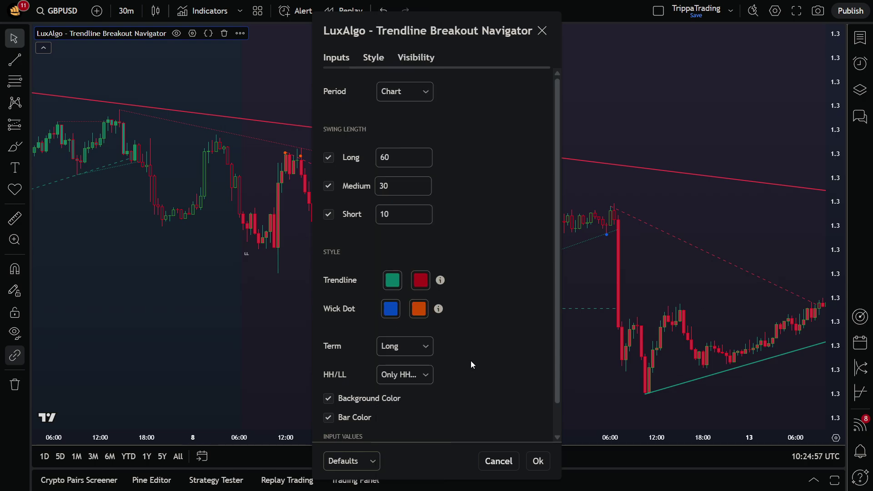
scroll(469, 362, "down", 1)
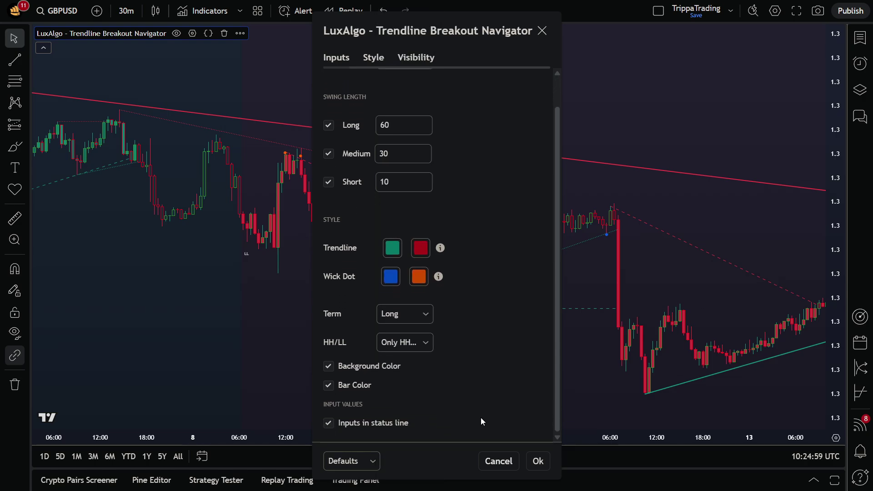
left_click(533, 462)
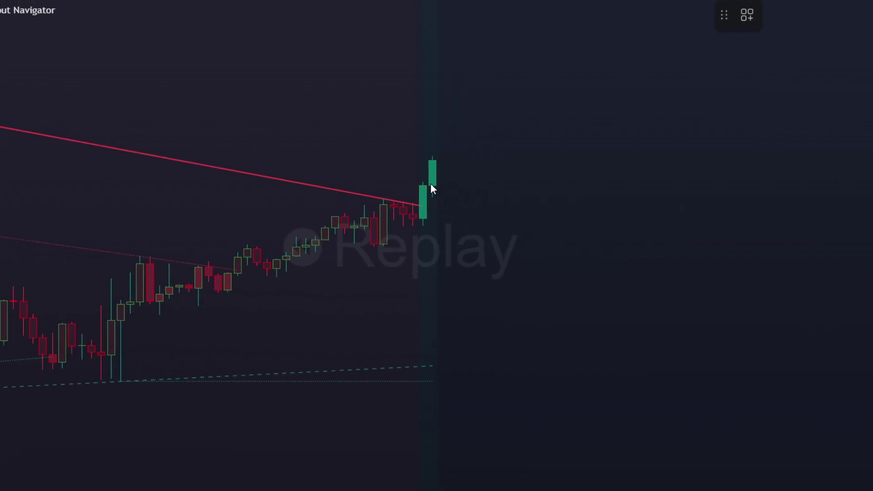
Place a long position at the breakout candle with stop below and a 2.05 risk/reward target
left_click(432, 186)
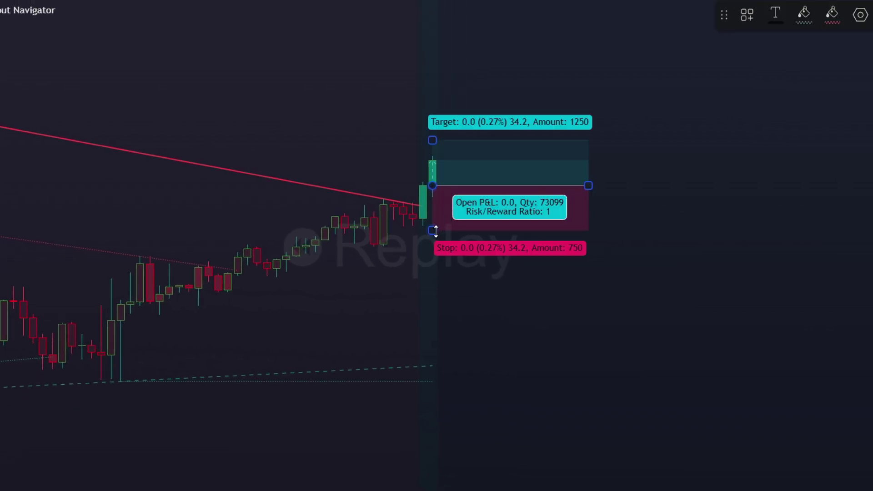
left_click_drag(436, 231, 437, 255)
left_click_drag(432, 140, 454, 57)
left_click_drag(649, 117, 640, 193)
left_click_drag(428, 139, 428, 121)
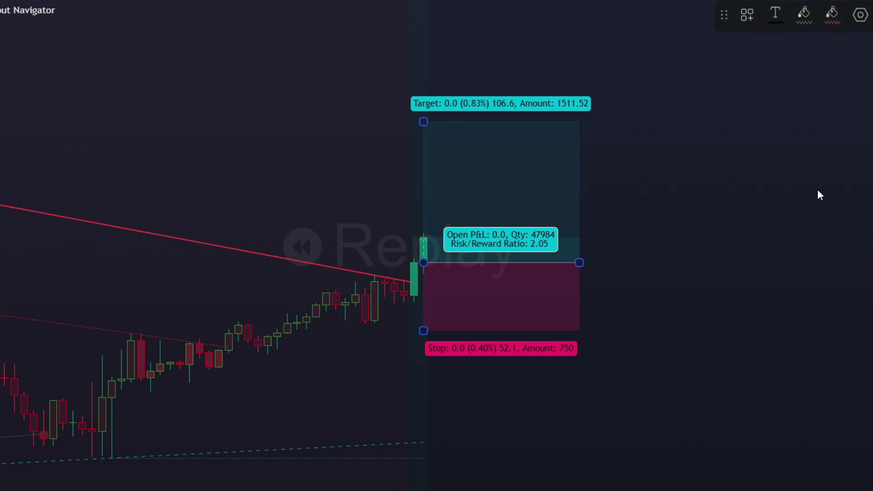
Let the replay run and pan the chart to follow the trade developing
left_click(819, 195)
left_click_drag(766, 205, 550, 286)
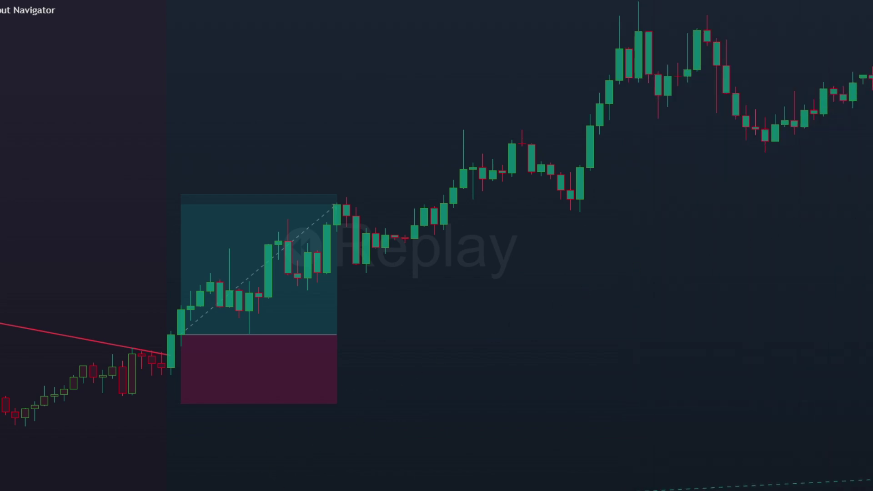
left_click_drag(871, 202, 809, 247)
Raise the target and extend the position to the peak candle, settling at 5.47 risk/reward
left_click(160, 271)
left_click_drag(119, 240, 201, 39)
left_click_drag(275, 380, 577, 380)
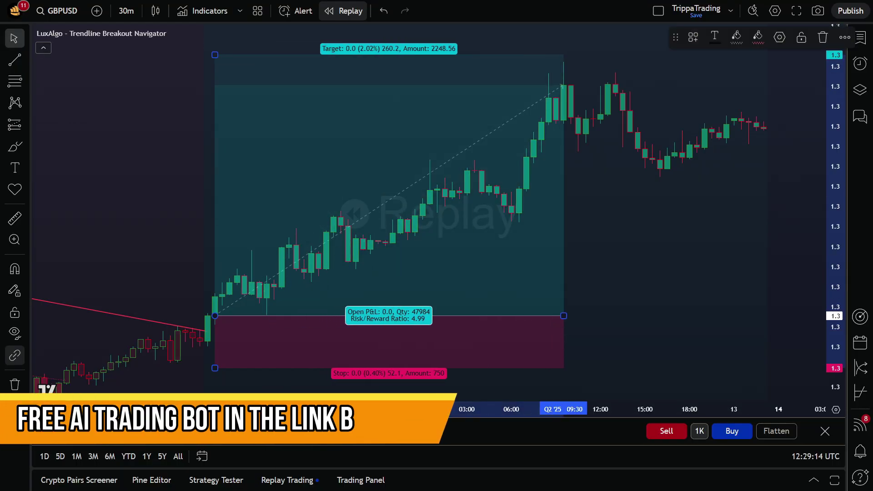
left_click_drag(243, 72, 53, 55)
left_click_drag(366, 312, 667, 313)
left_click_drag(53, 55, 51, 78)
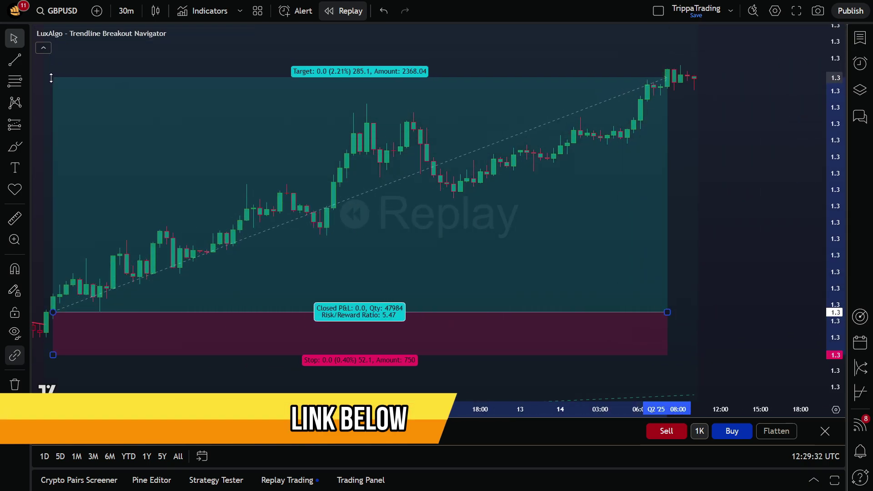
Scroll the chart to the next candle breaking above the red trendline
scroll(670, 203, "left", 3)
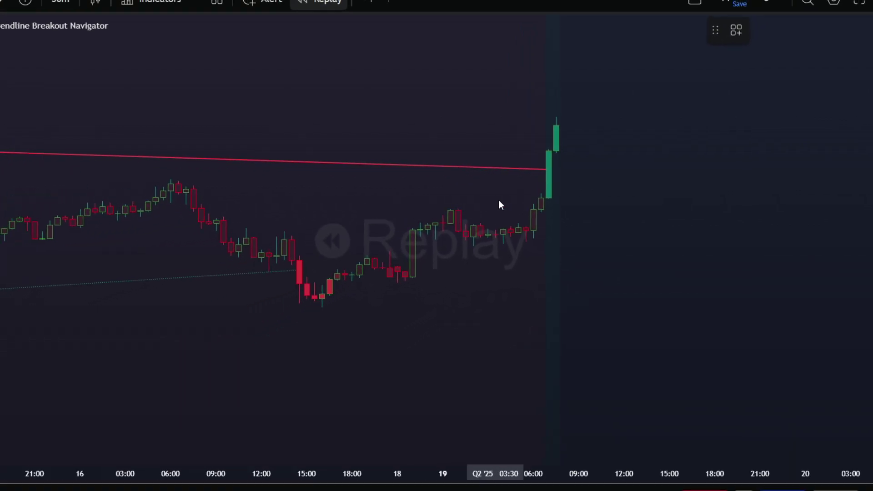
Place a long position at the new breakout with the stop below and the target raised
left_click(556, 150)
left_click_drag(558, 189, 562, 255)
left_click_drag(470, 98, 474, 39)
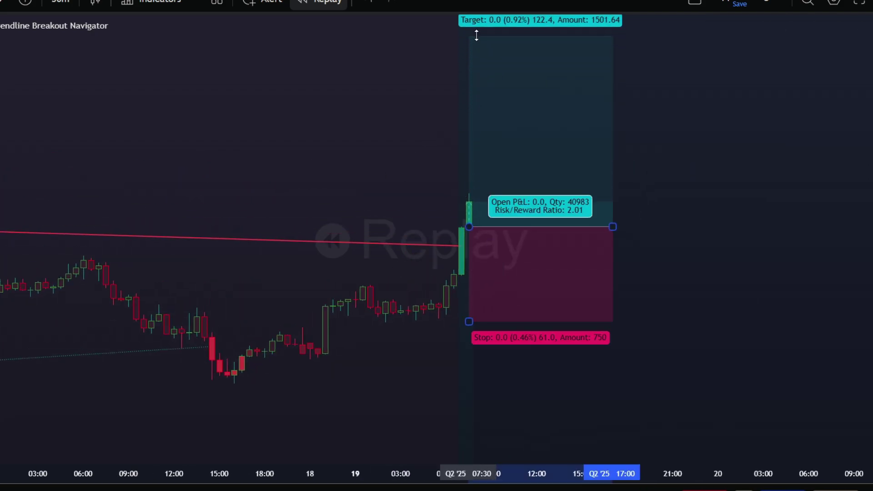
left_click_drag(707, 188, 580, 286)
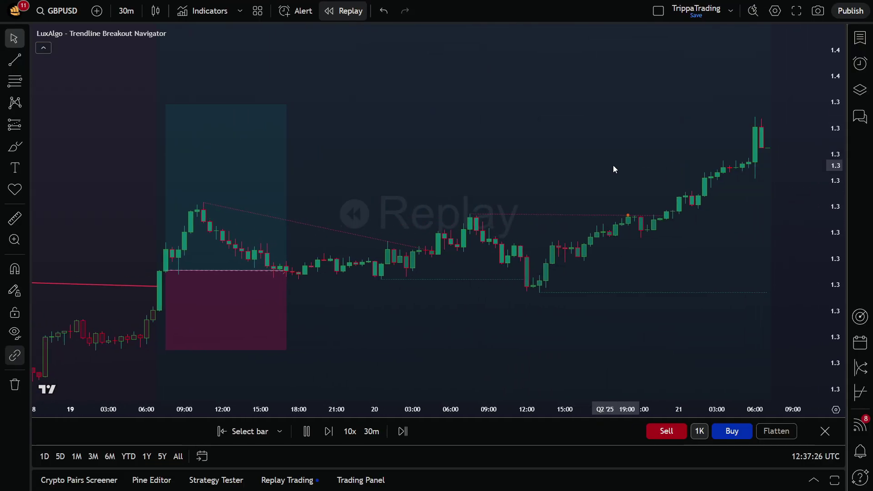
Pause the replay and extend the position to cover the later candles
left_click(306, 431)
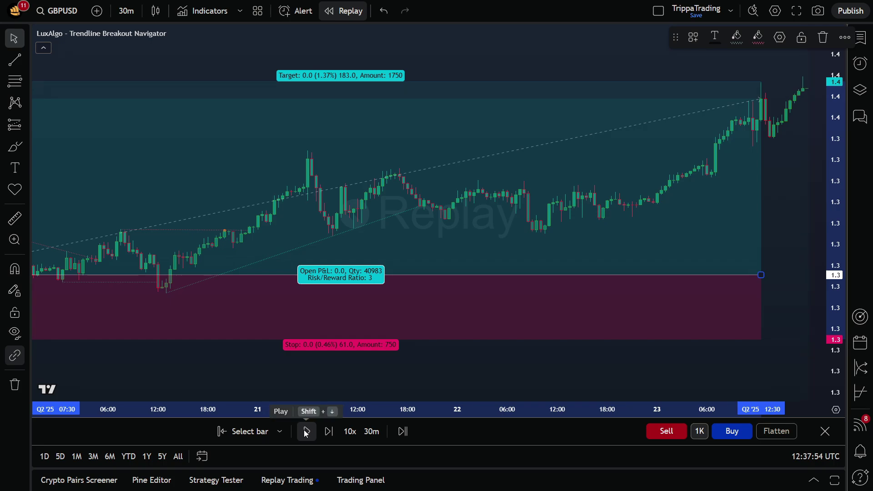
mouse_move(760, 275)
left_mouse_down()
mouse_move(797, 275)
mouse_move(761, 275)
mouse_move(772, 274)
left_mouse_up()
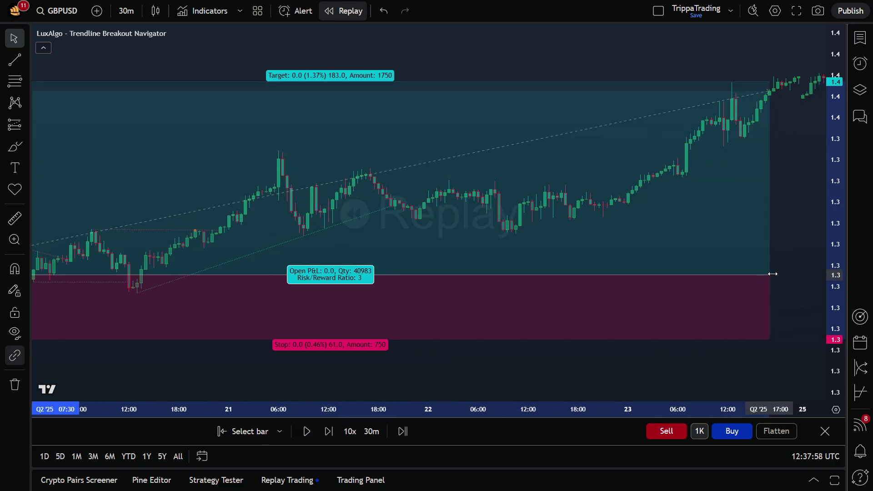
scroll(728, 300, "down", 3)
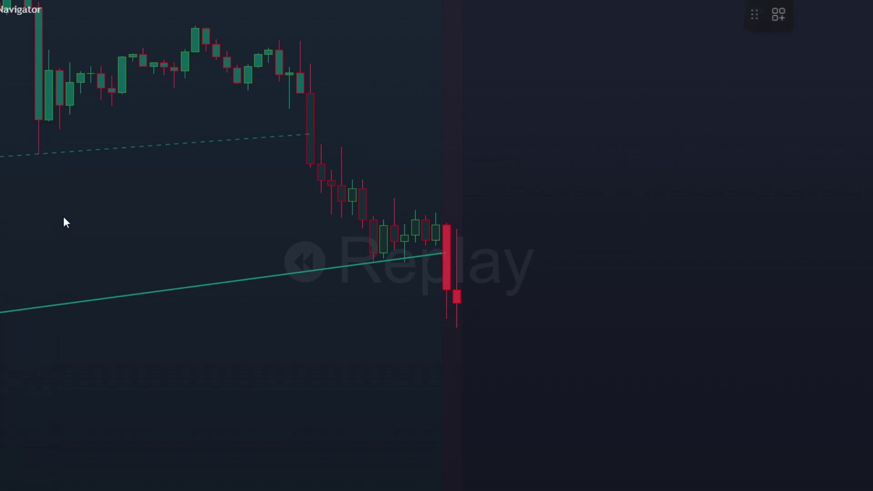
Place a short position at the breakdown with a 0.28% stop above and 0.57% target
left_click(455, 292)
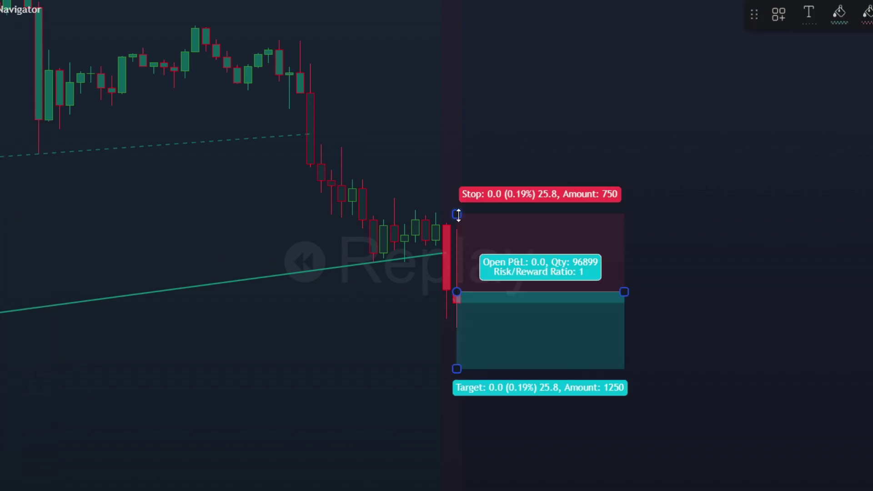
left_click_drag(457, 215, 498, 179)
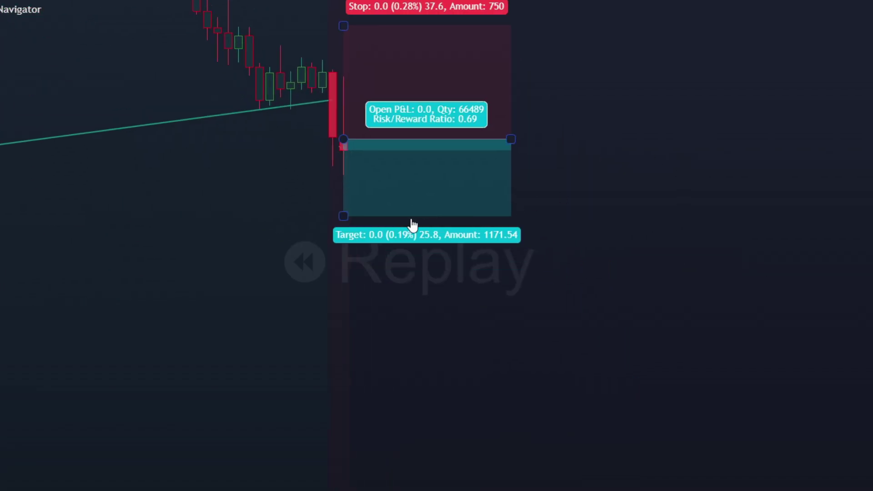
left_click_drag(343, 215, 352, 366)
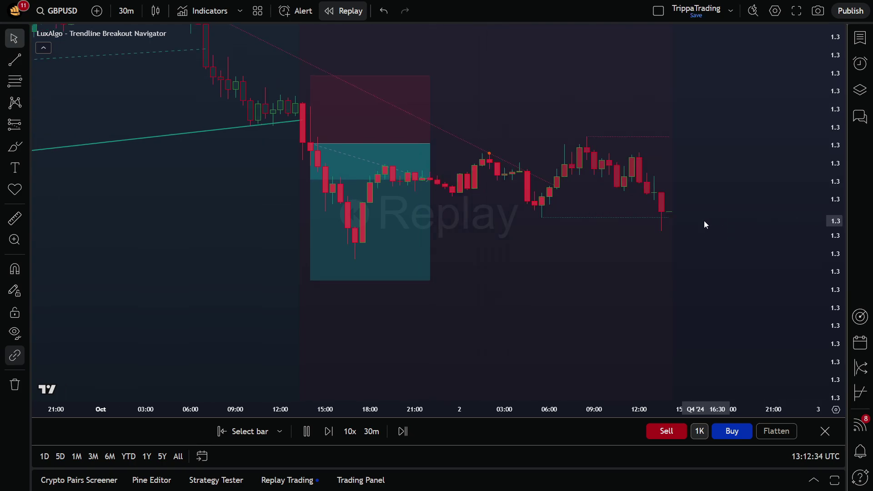
left_click_drag(764, 249, 514, 270)
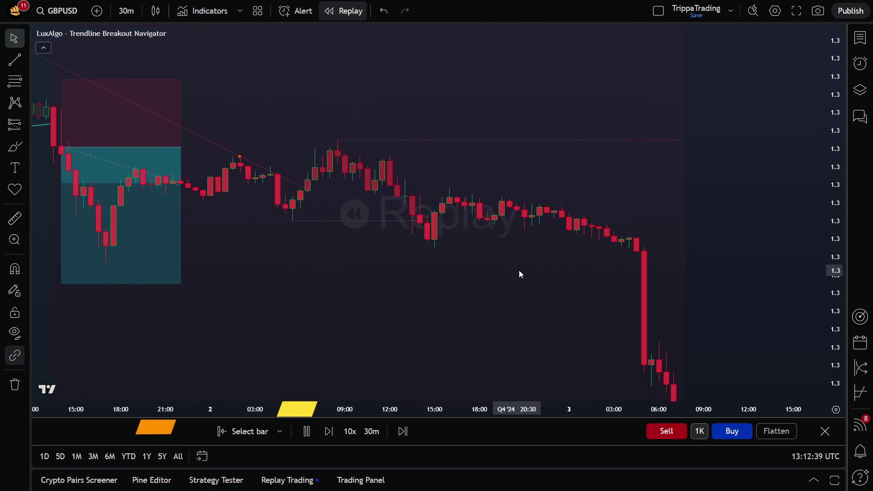